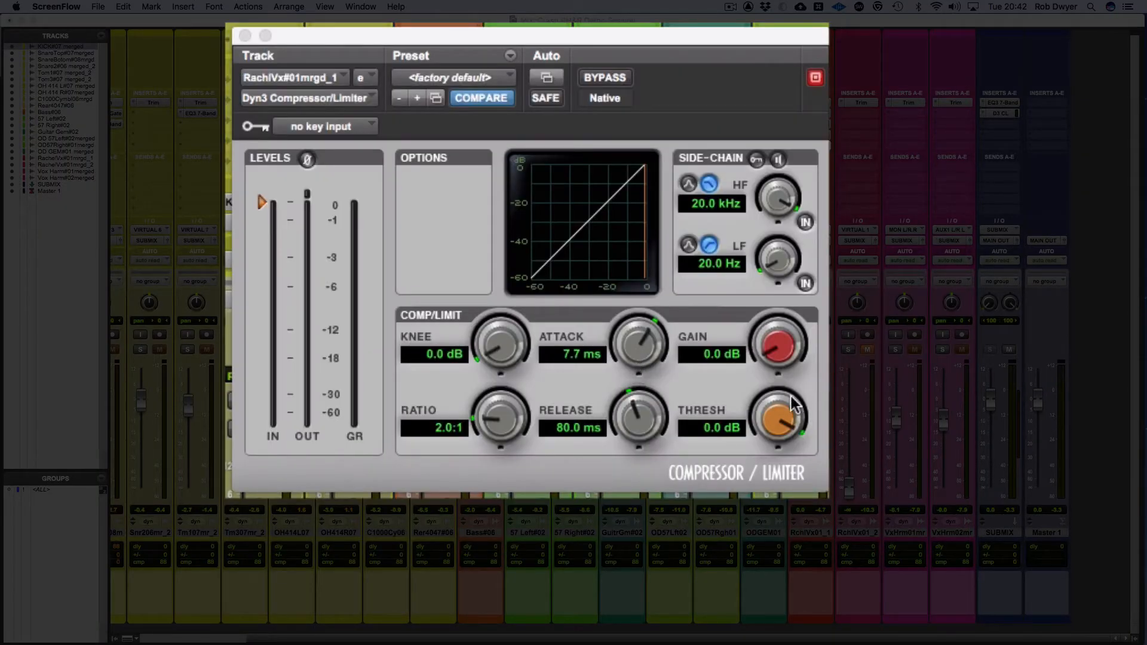
Step: Lower the compressor's threshold on the vocal track and set it to -25.0 dB
{"action": "left_click", "coordinate": [765, 417]}
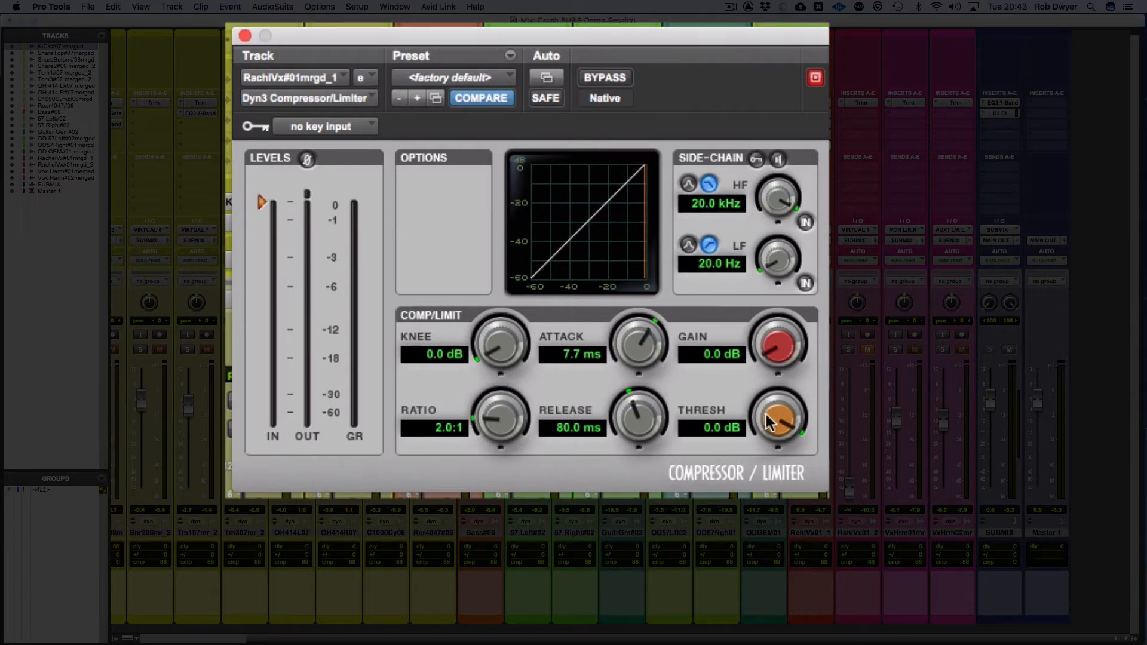
{"action": "left_click_drag", "start_coordinate": [767, 415], "coordinate": [769, 435]}
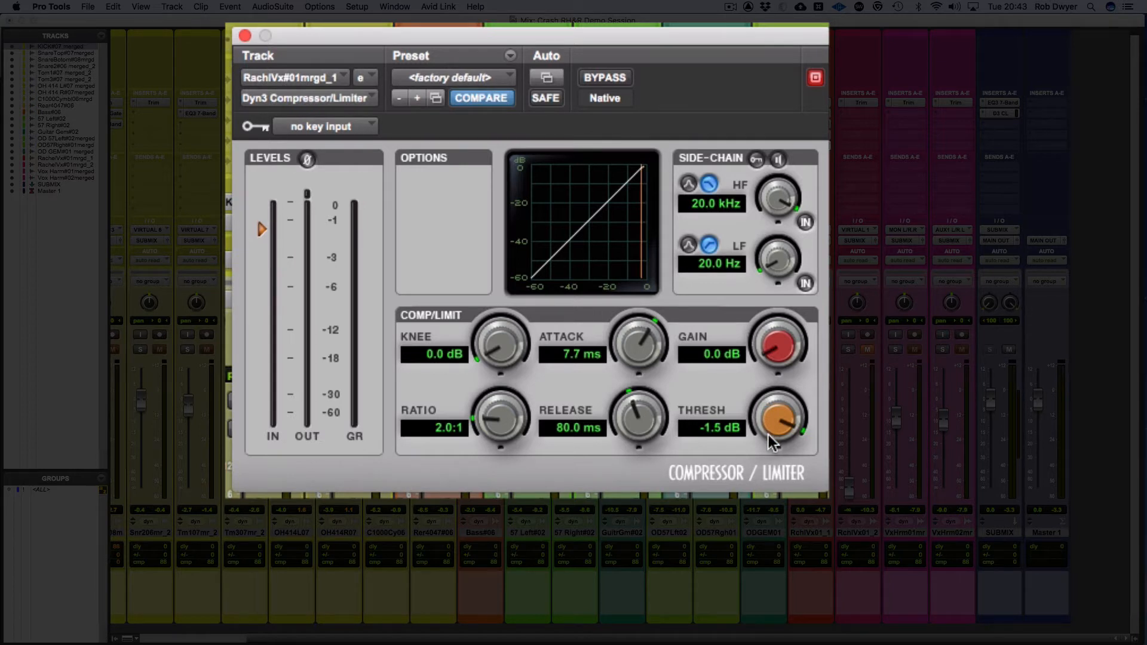
{"action": "left_click", "coordinate": [716, 430]}
{"action": "key", "text": "BackSpace"}
{"action": "key", "text": "BackSpace"}
{"action": "key", "text": "BackSpace"}
{"action": "key", "text": "BackSpace"}
{"action": "key", "text": "BackSpace"}
{"action": "type", "text": "25"}
{"action": "key", "text": "Return"}
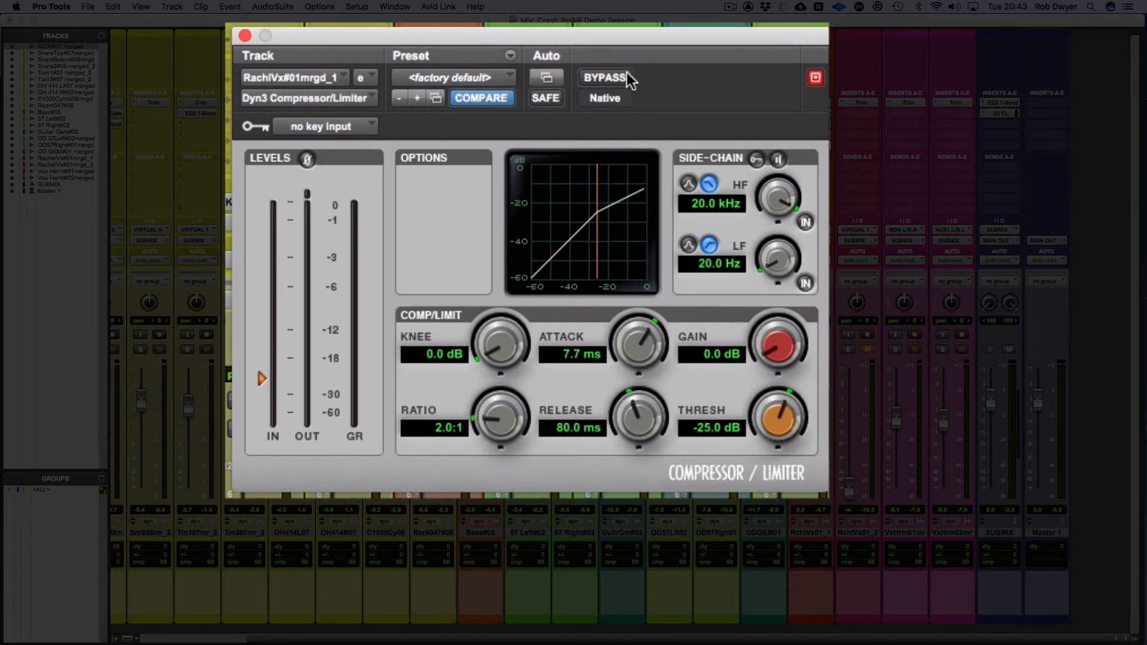
Step: Play the session and compare the vocal with the compressor bypassed and active
{"action": "key", "text": "space"}
{"action": "left_click", "coordinate": [601, 76]}
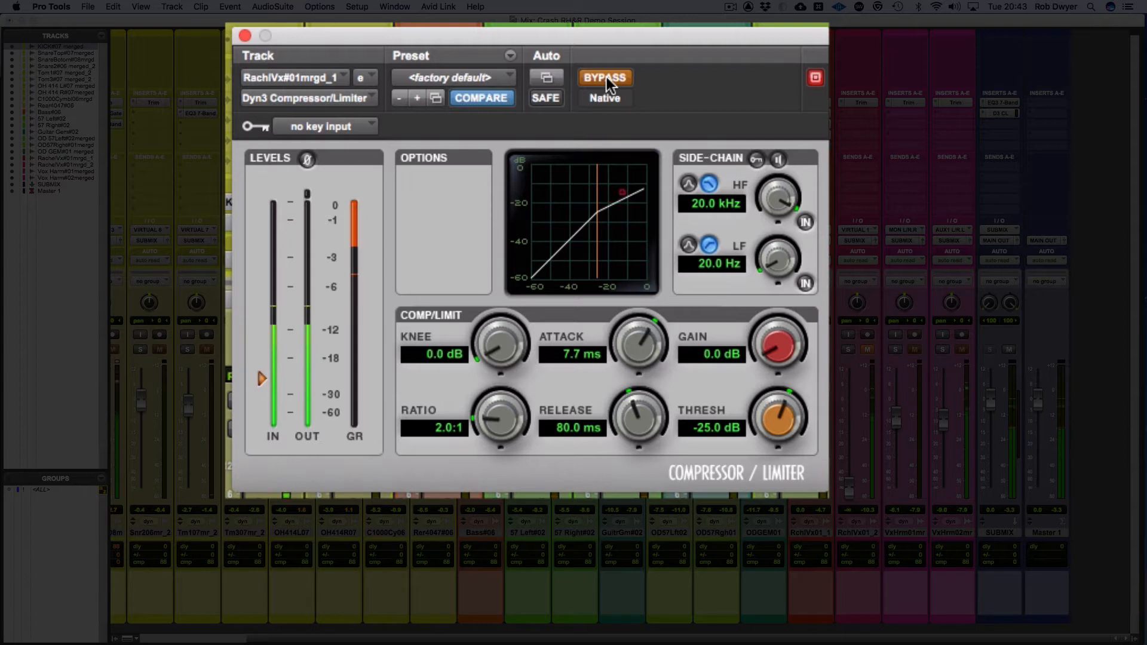
{"action": "left_click", "coordinate": [607, 77]}
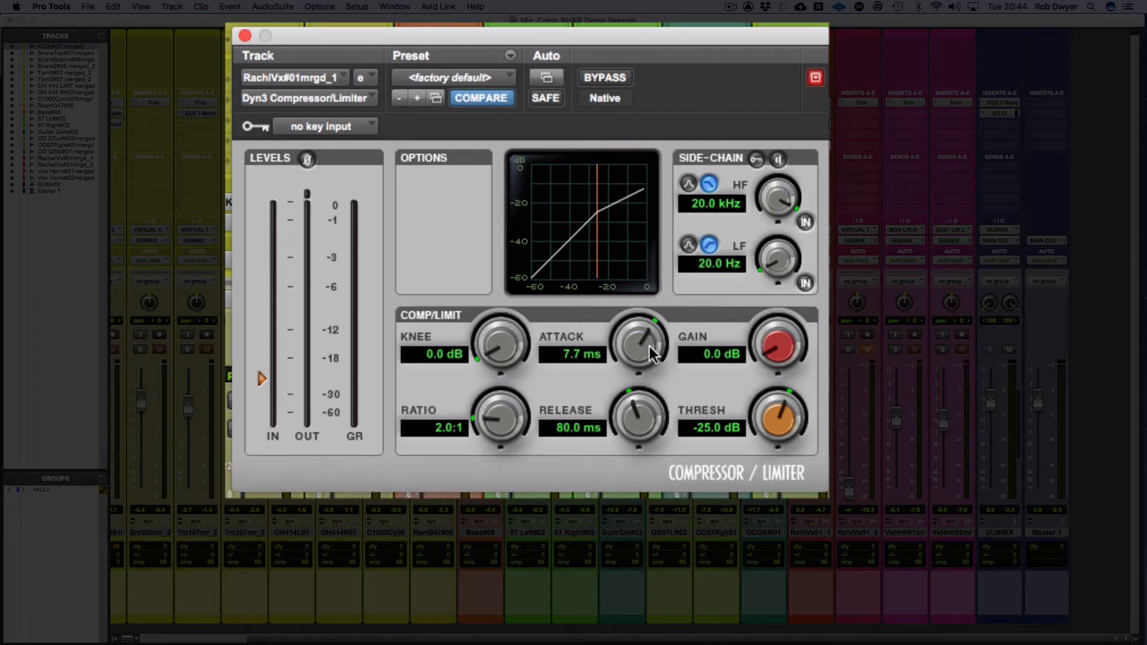
Step: Sweep the compressor's attack time up to about 78.5 ms during playback and bring it back to 8.6 ms
{"action": "left_click_drag", "start_coordinate": [646, 343], "coordinate": [645, 397]}
{"action": "key", "text": "space"}
{"action": "left_click_drag", "start_coordinate": [632, 350], "coordinate": [636, 181]}
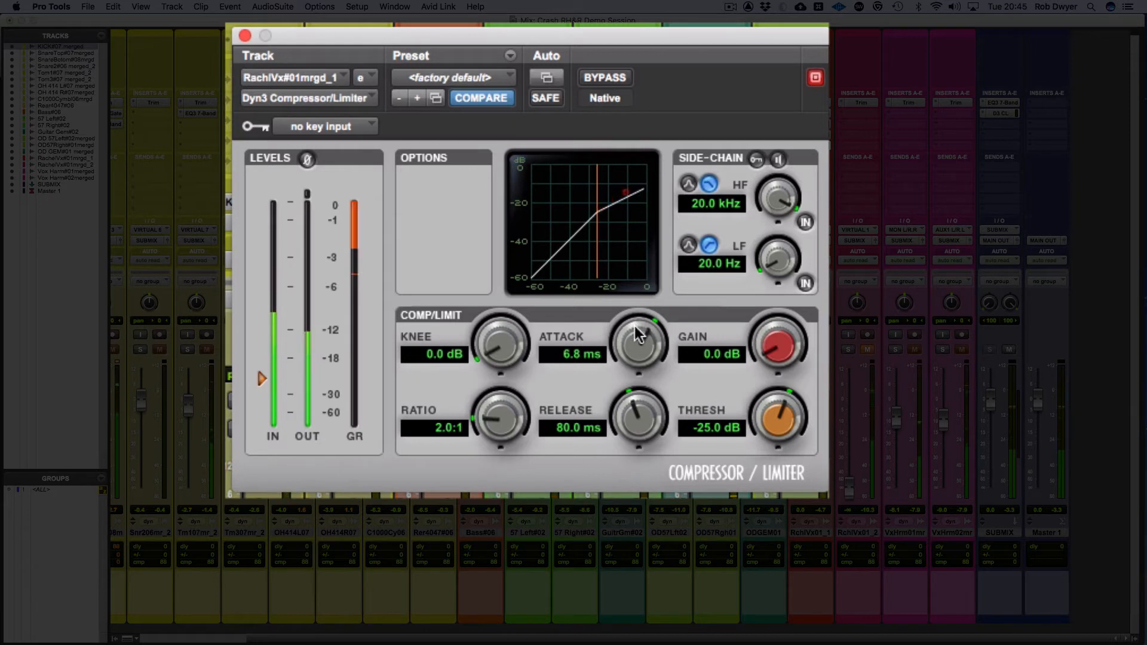
{"action": "left_click_drag", "start_coordinate": [636, 327], "coordinate": [635, 322]}
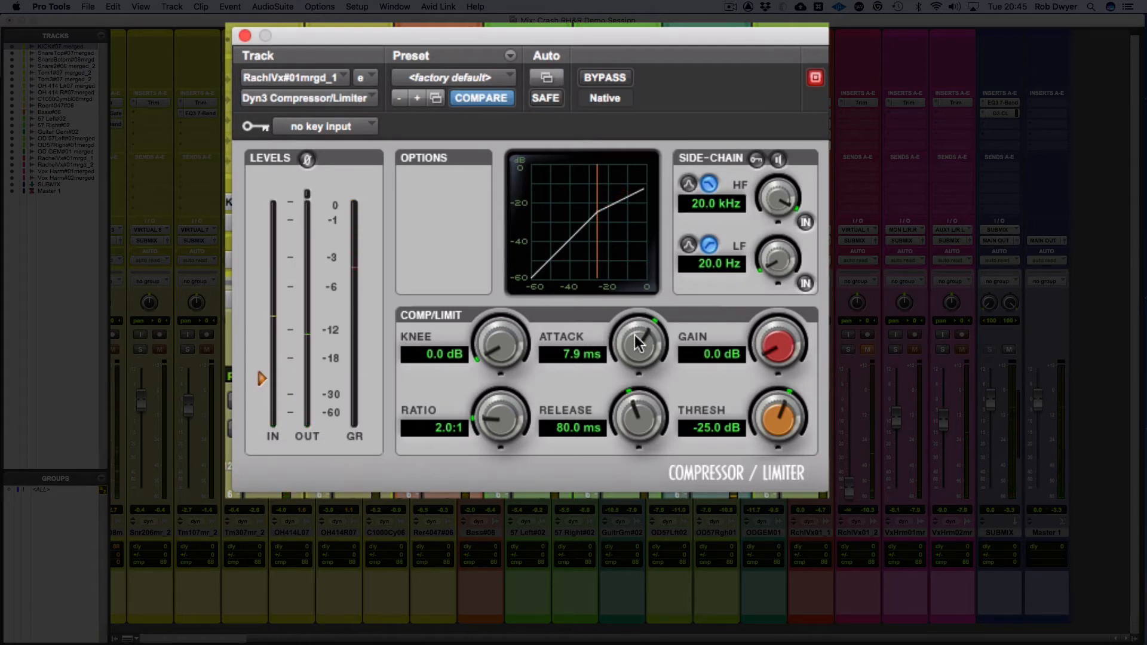
{"action": "left_click_drag", "start_coordinate": [635, 335], "coordinate": [635, 283]}
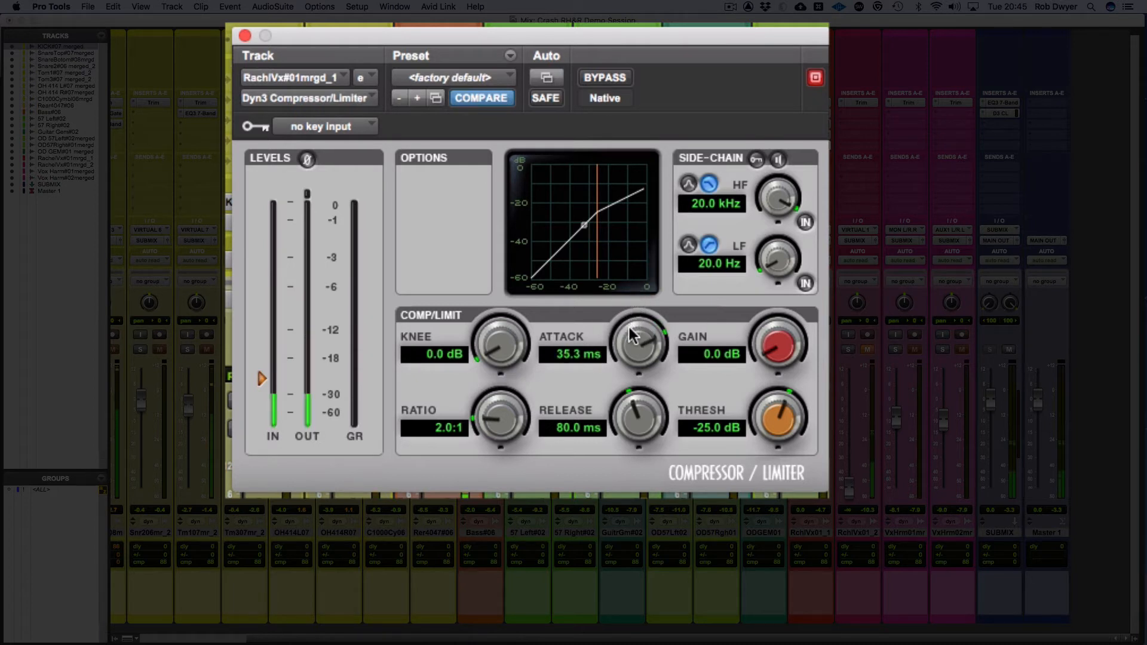
{"action": "left_click_drag", "start_coordinate": [632, 331], "coordinate": [635, 304]}
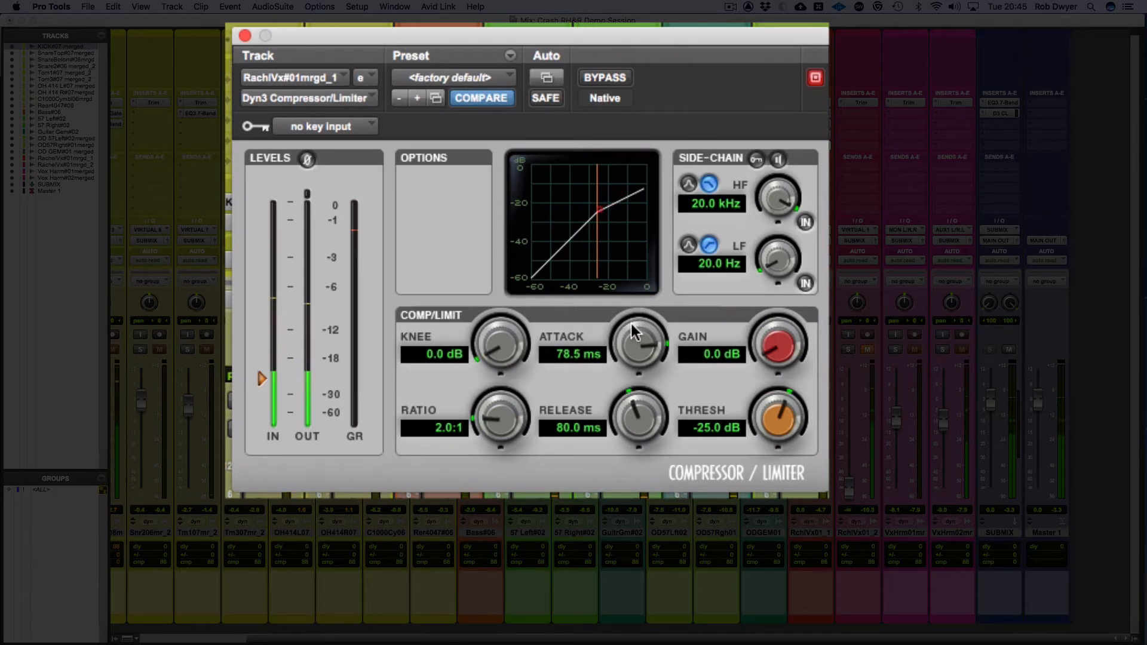
{"action": "left_click_drag", "start_coordinate": [631, 324], "coordinate": [628, 348]}
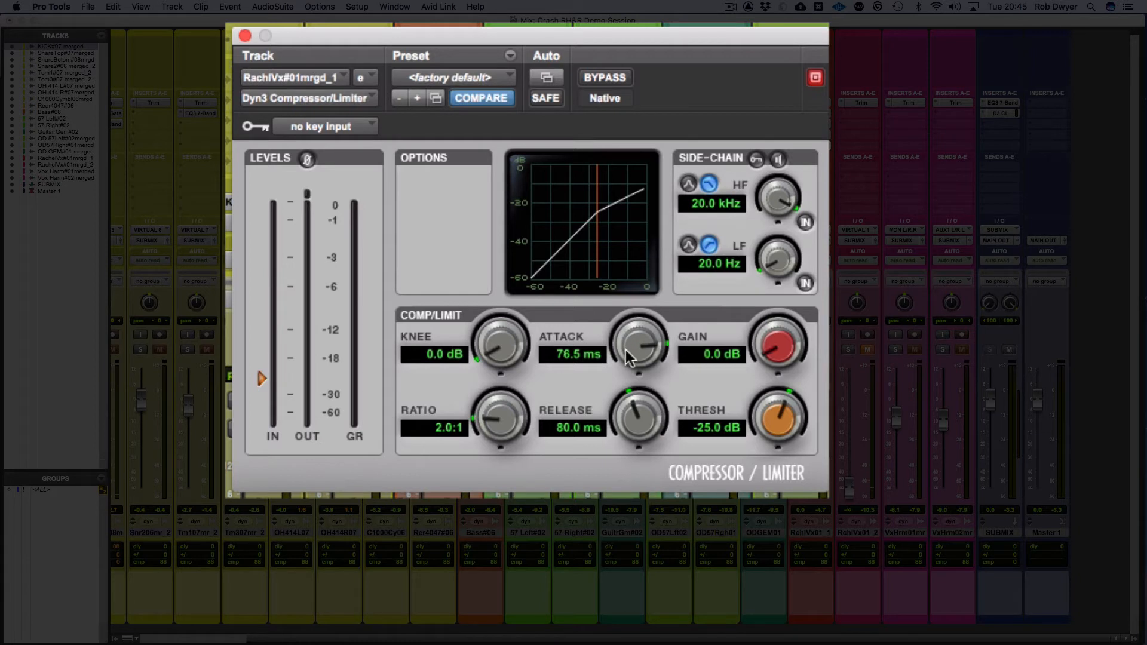
{"action": "left_click_drag", "start_coordinate": [625, 350], "coordinate": [612, 432]}
Step: Set the compression ratio to 4.0:1 and, with the session playing, adjust the attack to 10.0 ms
{"action": "left_click_drag", "start_coordinate": [493, 430], "coordinate": [490, 403]}
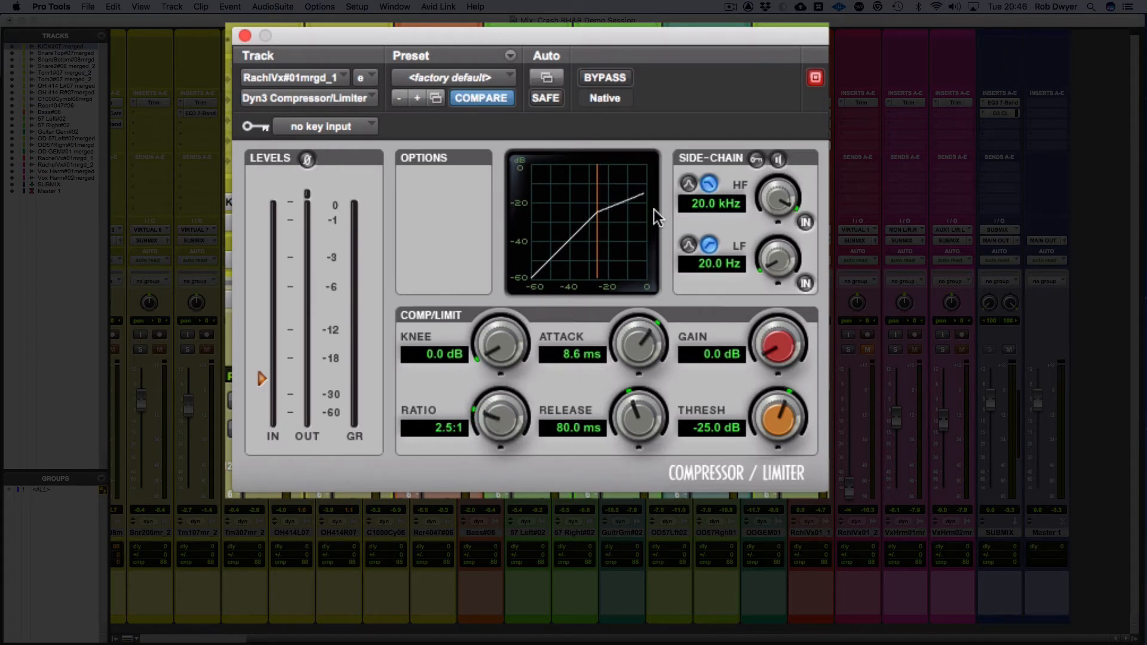
{"action": "left_click_drag", "start_coordinate": [501, 408], "coordinate": [497, 373]}
{"action": "left_click_drag", "start_coordinate": [490, 415], "coordinate": [486, 372]}
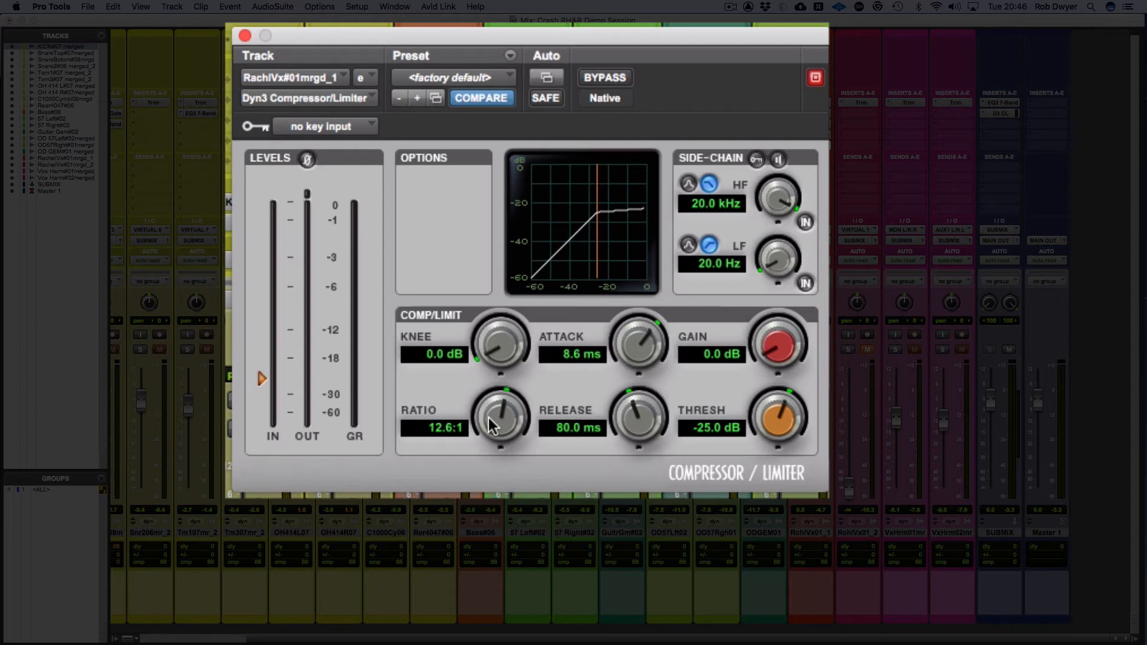
{"action": "left_click_drag", "start_coordinate": [492, 422], "coordinate": [450, 491]}
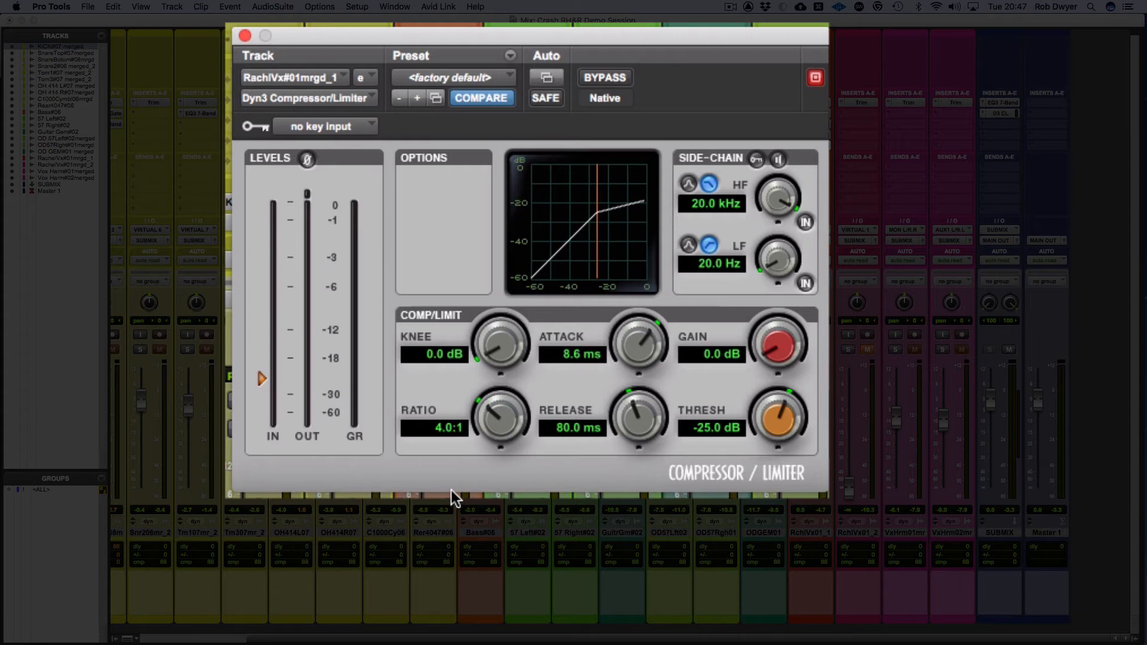
{"action": "key", "text": "space"}
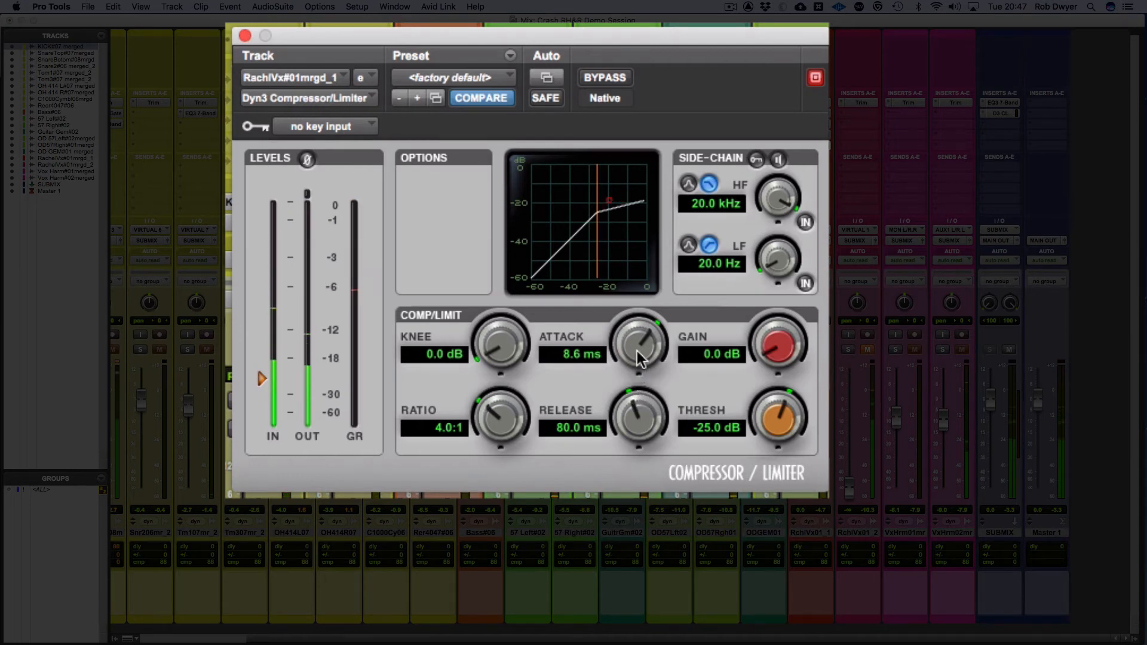
{"action": "left_click_drag", "start_coordinate": [638, 351], "coordinate": [638, 340]}
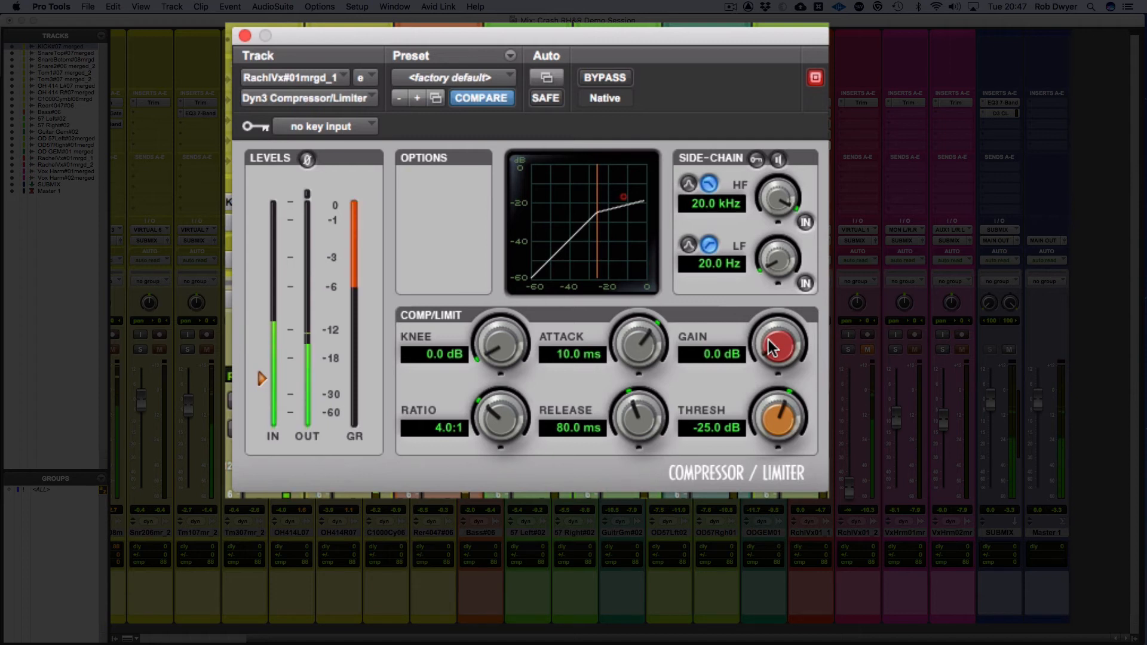
Step: Match the compressed vocal's loudness to the bypassed signal by setting the make-up gain to 3.8 dB
{"action": "left_click_drag", "start_coordinate": [772, 348], "coordinate": [759, 288]}
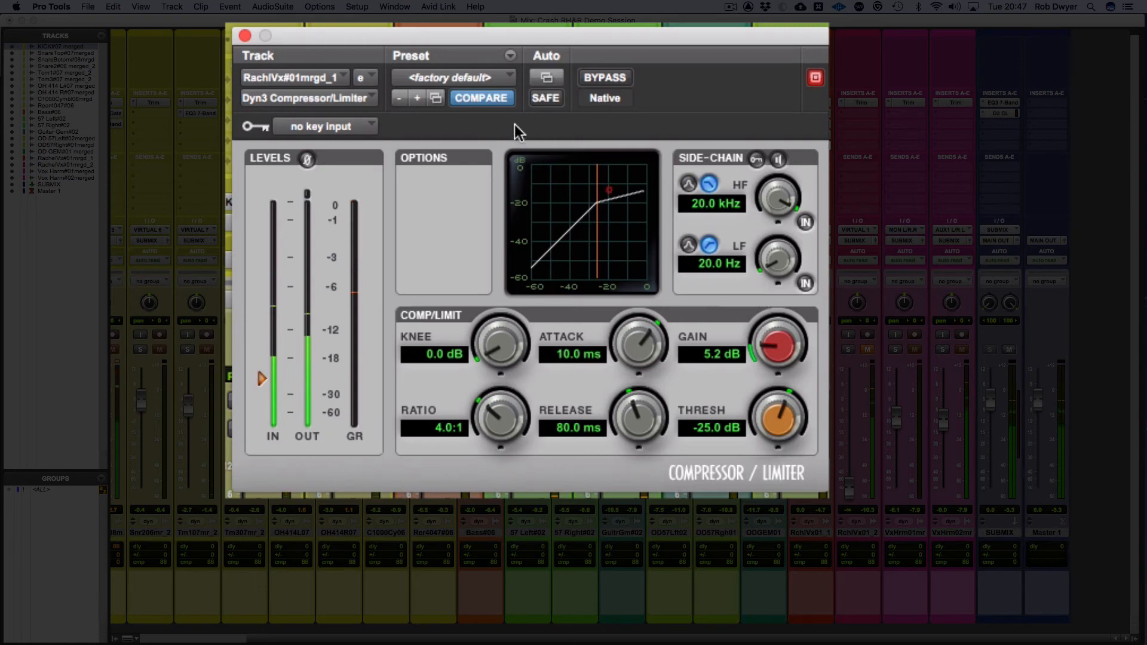
{"action": "left_click", "coordinate": [586, 77]}
{"action": "left_click", "coordinate": [587, 79]}
{"action": "left_click", "coordinate": [597, 76]}
{"action": "left_click_drag", "start_coordinate": [771, 345], "coordinate": [764, 372]}
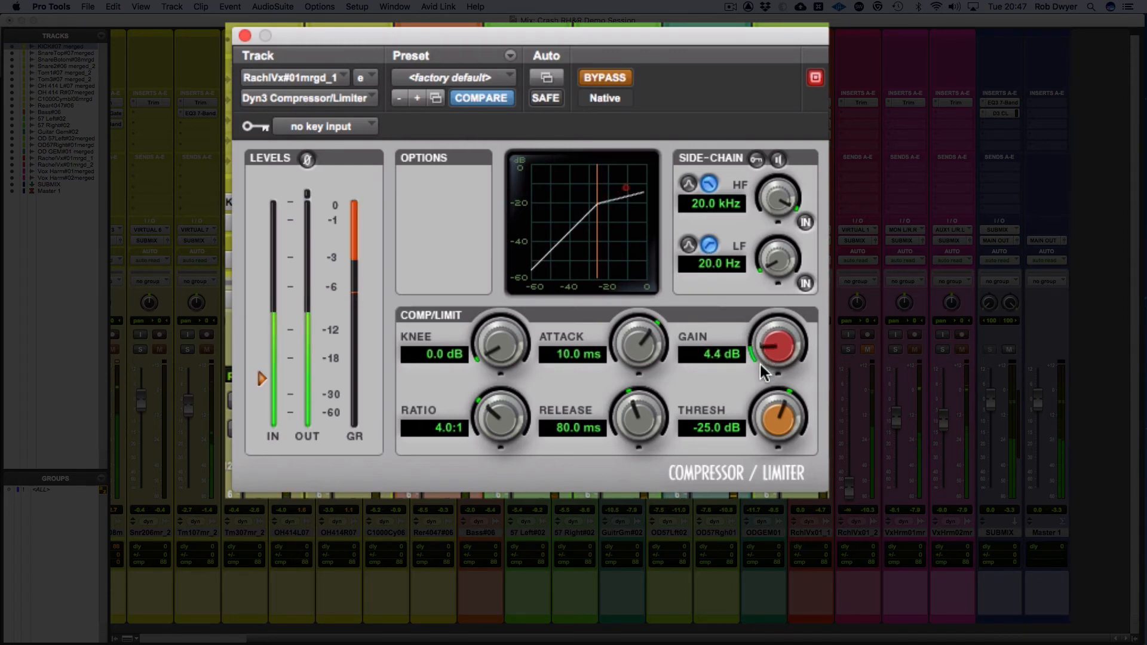
{"action": "left_click", "coordinate": [619, 80]}
{"action": "left_click", "coordinate": [619, 78]}
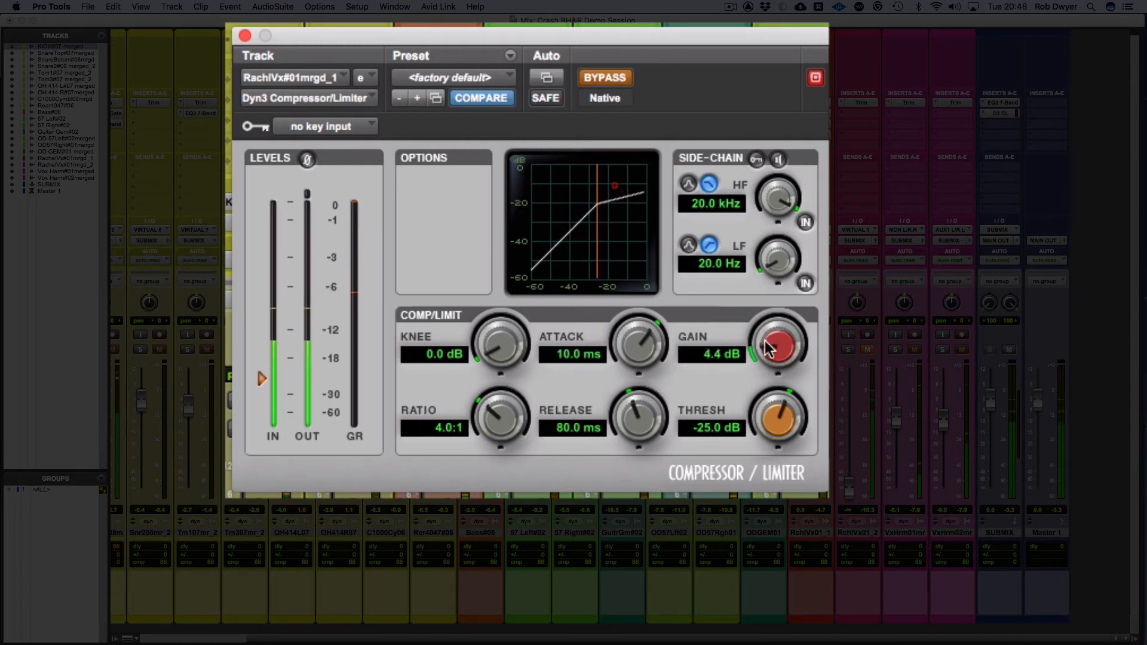
{"action": "left_click_drag", "start_coordinate": [767, 338], "coordinate": [765, 345]}
{"action": "left_click", "coordinate": [608, 75]}
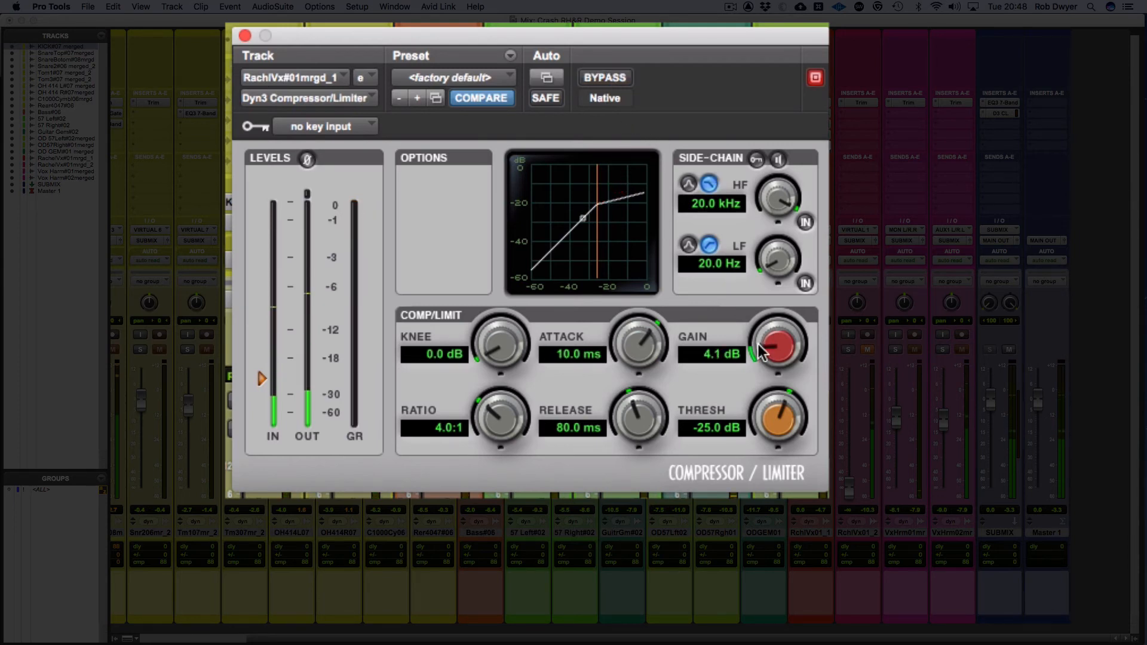
{"action": "left_click_drag", "start_coordinate": [764, 354], "coordinate": [763, 363]}
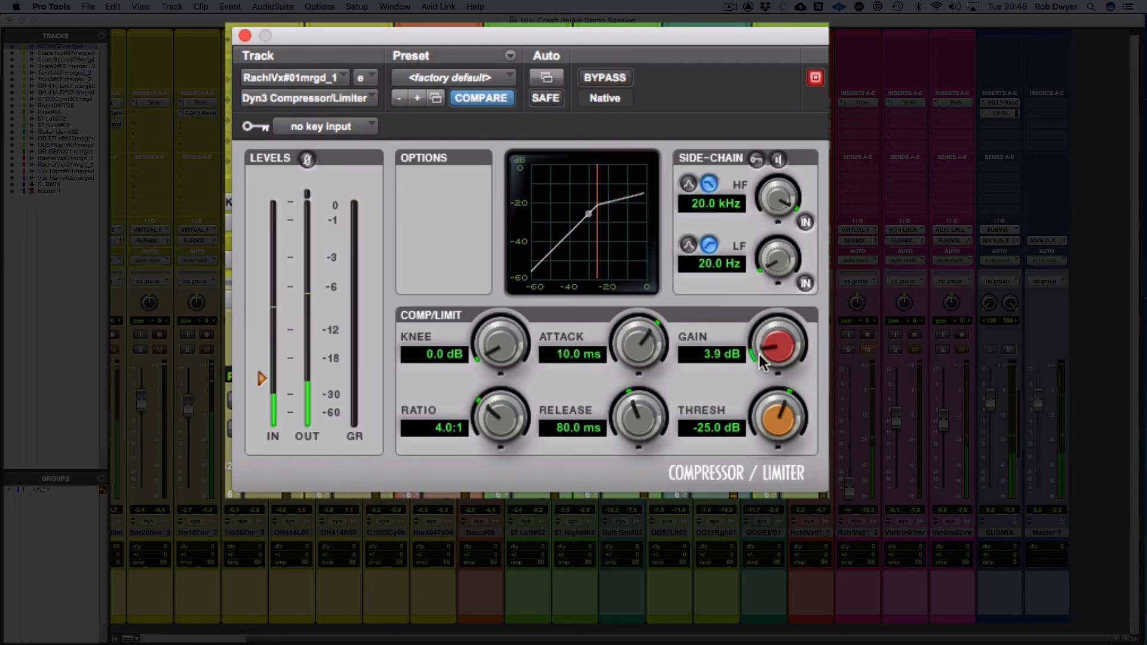
Step: Compare the gain-matched compressed vocal with the bypassed signal, leaving the compressor active
{"action": "left_click", "coordinate": [611, 74]}
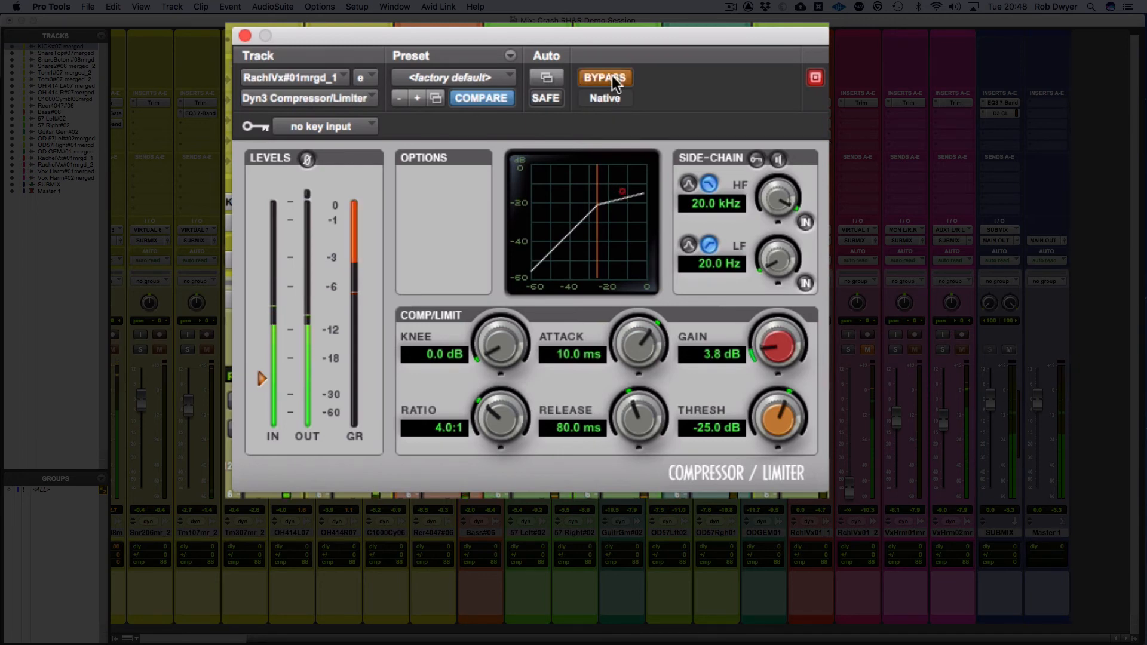
{"action": "left_click", "coordinate": [613, 76]}
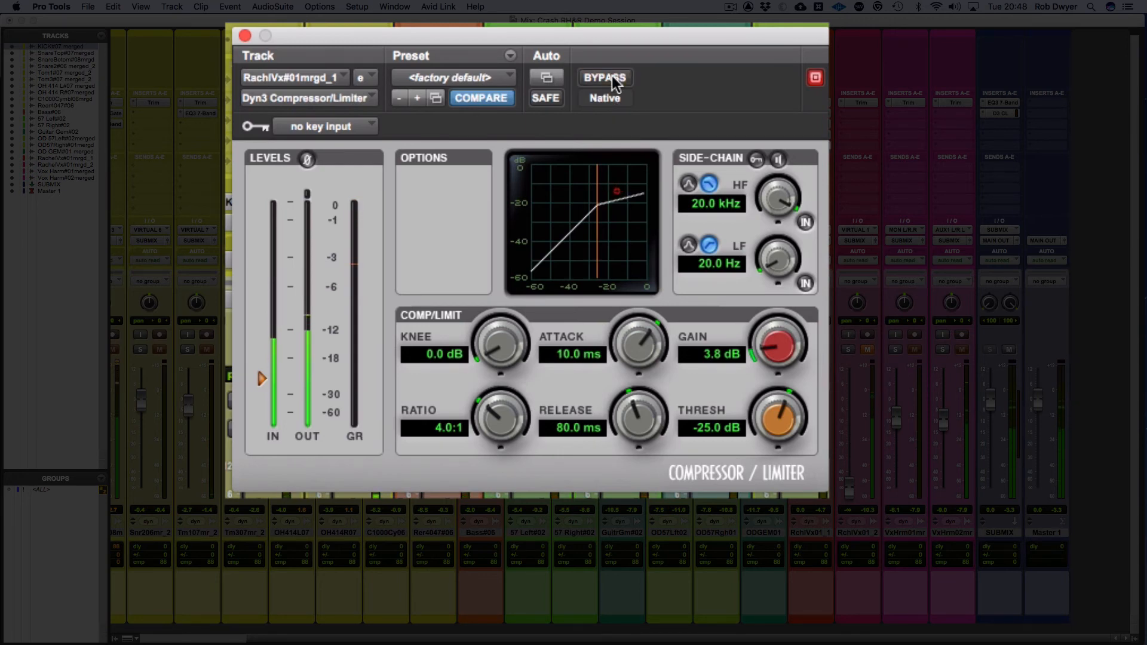
{"action": "left_click", "coordinate": [612, 77]}
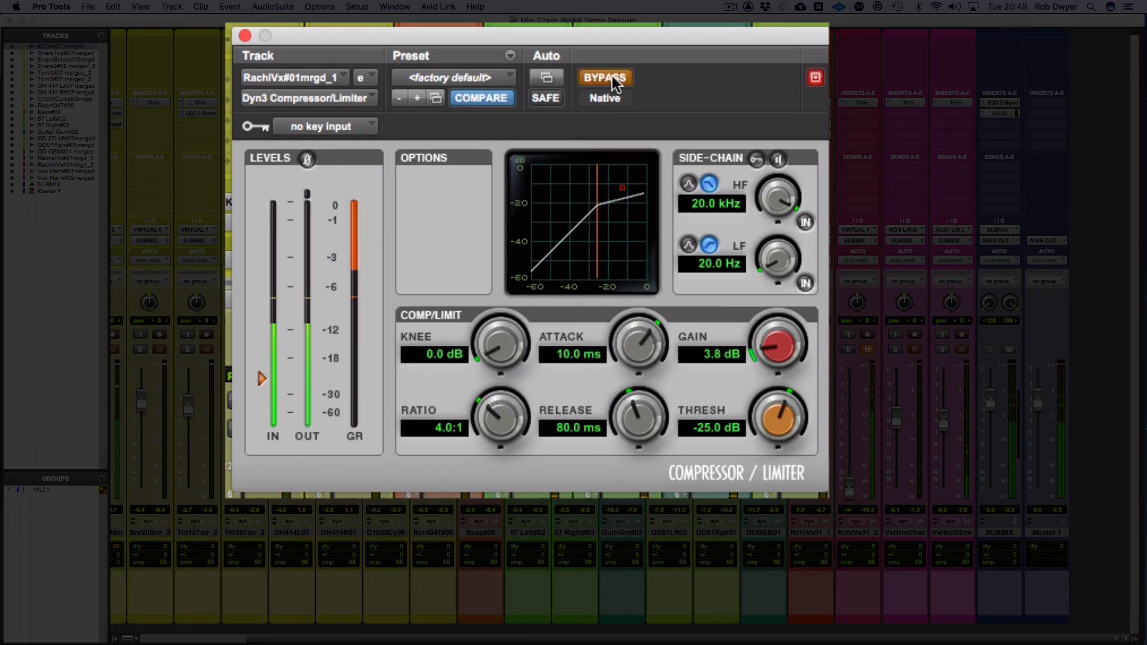
{"action": "left_click", "coordinate": [612, 76]}
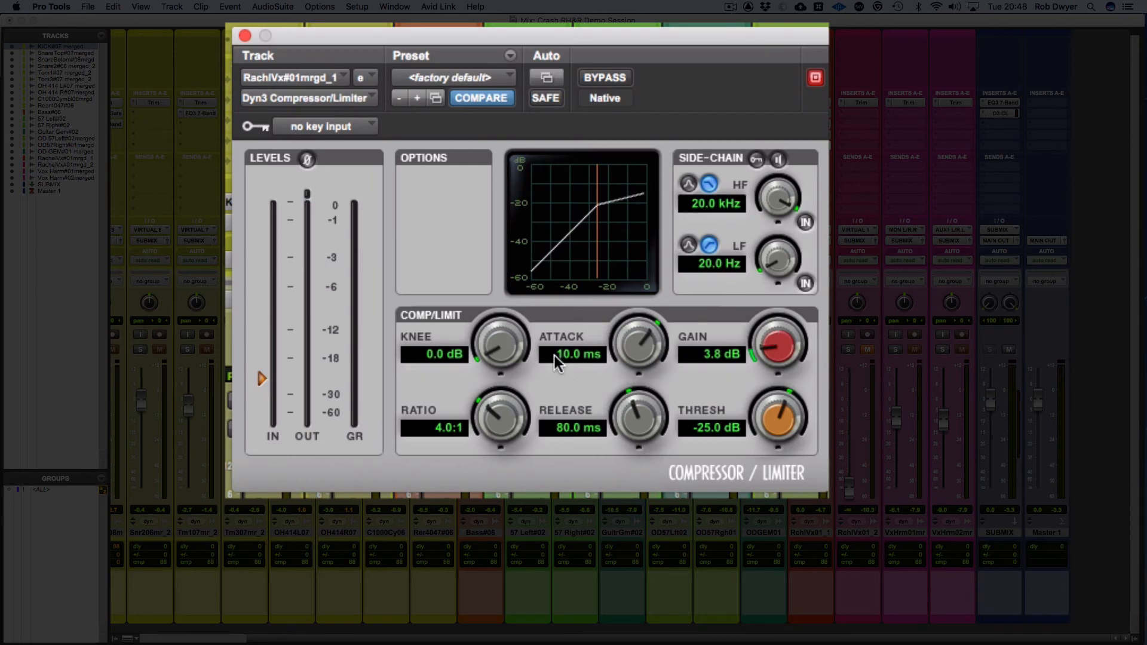
Step: Soften the compressor's knee to 16.8 dB and, with the session playing, set the release to 81.3 ms
{"action": "left_click_drag", "start_coordinate": [486, 356], "coordinate": [448, 380]}
{"action": "left_click_drag", "start_coordinate": [508, 346], "coordinate": [505, 209]}
{"action": "key", "text": "space"}
{"action": "left_click_drag", "start_coordinate": [638, 425], "coordinate": [629, 424]}
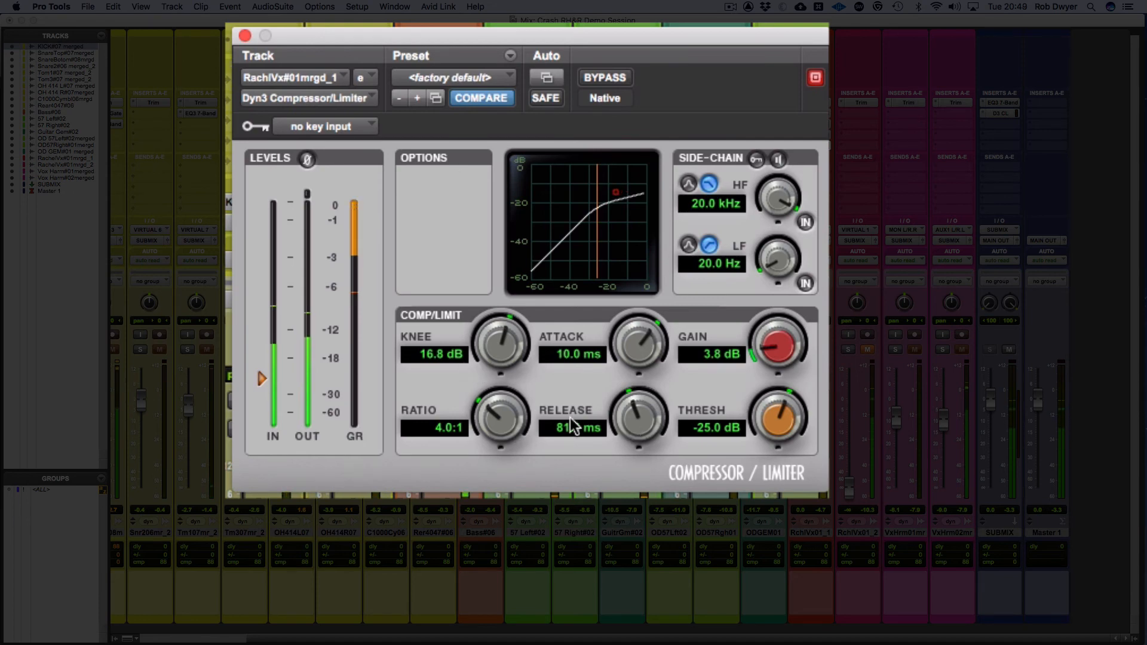
Step: Set the threshold to -19.0 dB while auditioning the knee at its 30.0 dB and 0.0 dB extremes
{"action": "left_click_drag", "start_coordinate": [772, 421], "coordinate": [782, 360]}
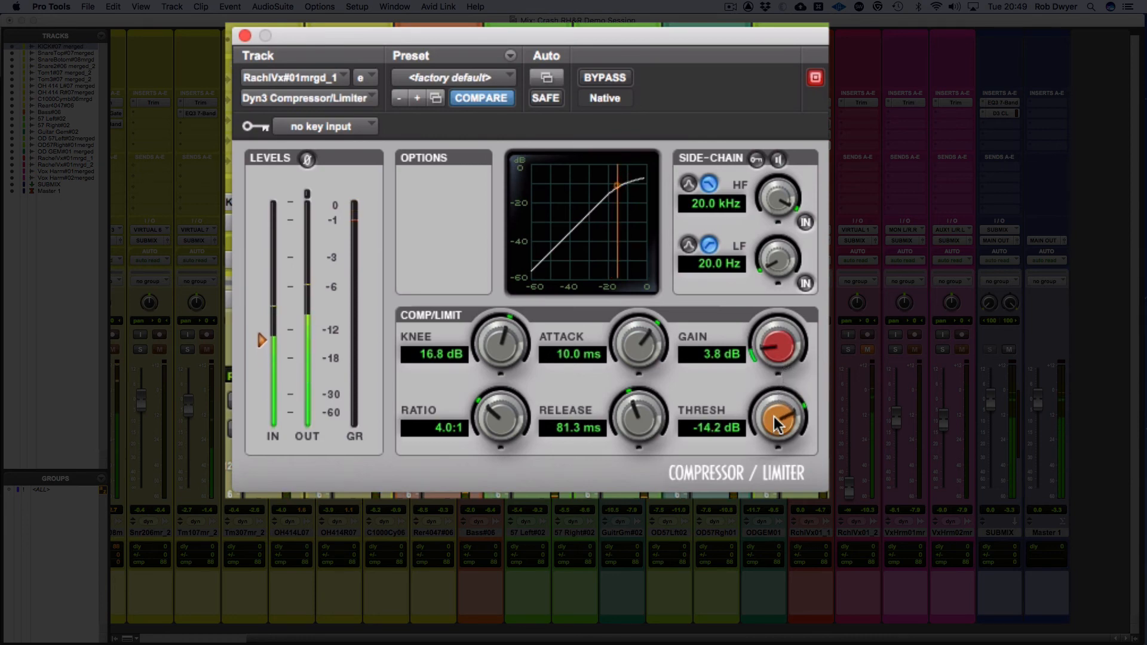
{"action": "left_click_drag", "start_coordinate": [771, 439], "coordinate": [759, 460]}
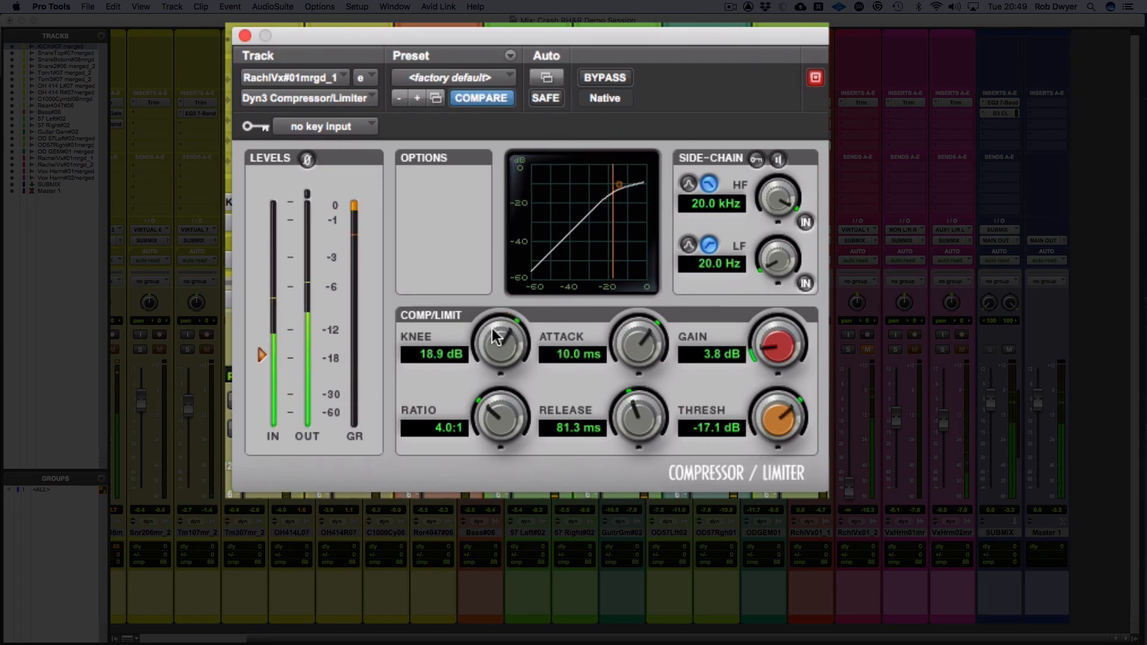
{"action": "left_click_drag", "start_coordinate": [493, 328], "coordinate": [492, 233]}
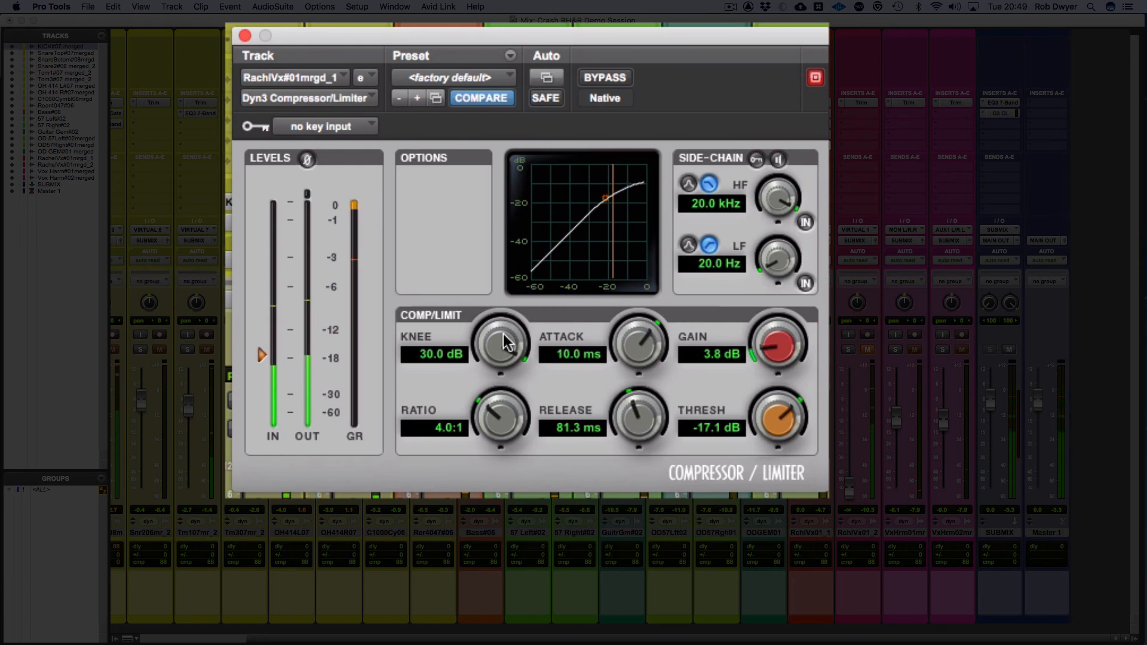
{"action": "left_click_drag", "start_coordinate": [507, 342], "coordinate": [506, 377]}
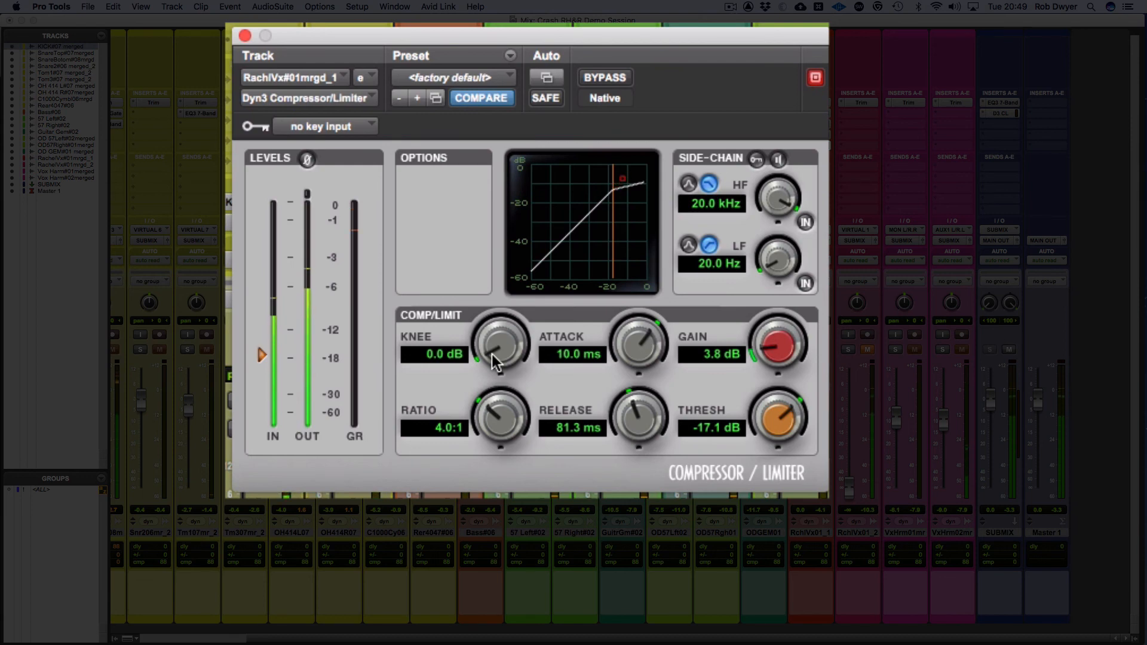
{"action": "left_click_drag", "start_coordinate": [780, 418], "coordinate": [777, 438]}
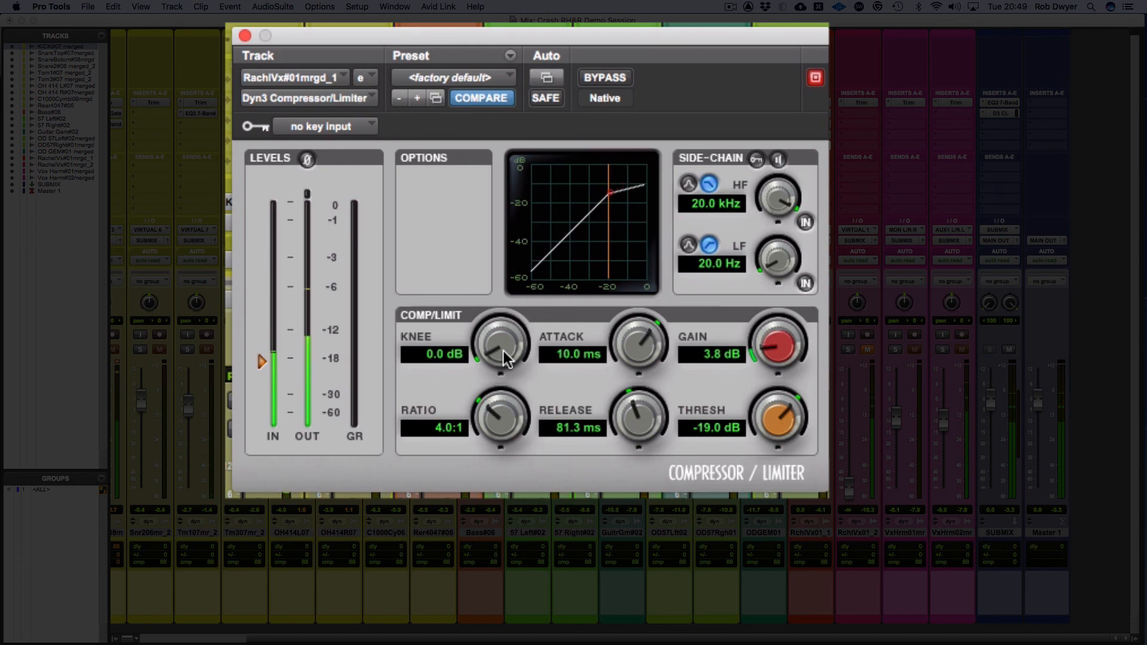
Step: Sweep the knee up to 30.0 dB again and settle it at 14.3 dB
{"action": "left_click_drag", "start_coordinate": [502, 350], "coordinate": [538, 129]}
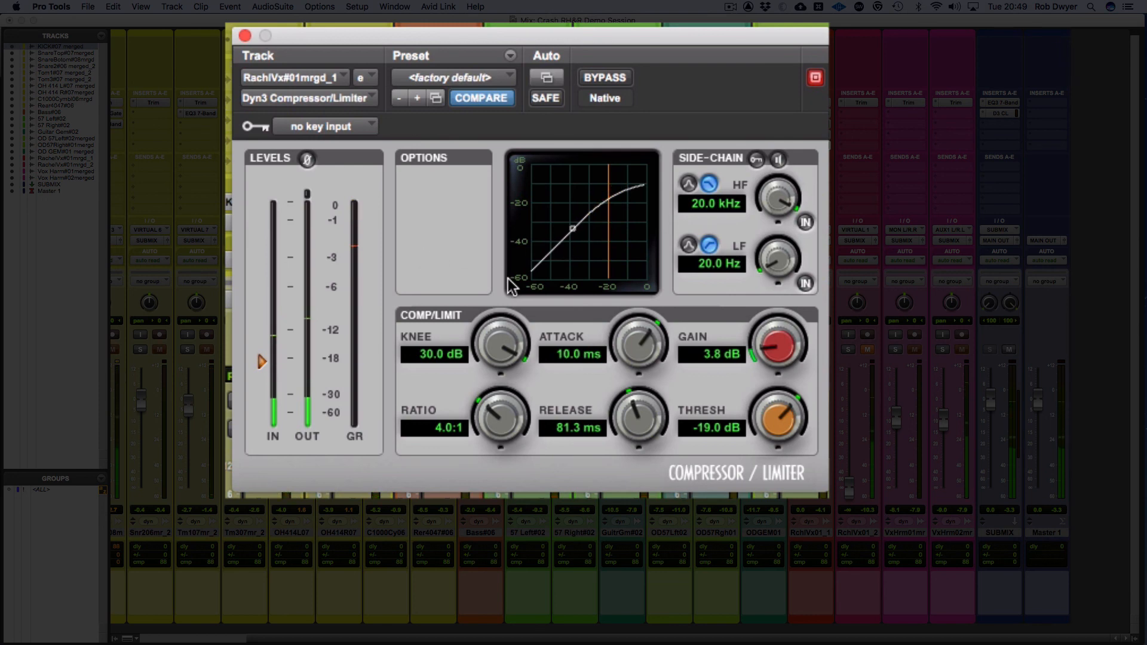
{"action": "left_click_drag", "start_coordinate": [508, 338], "coordinate": [496, 419]}
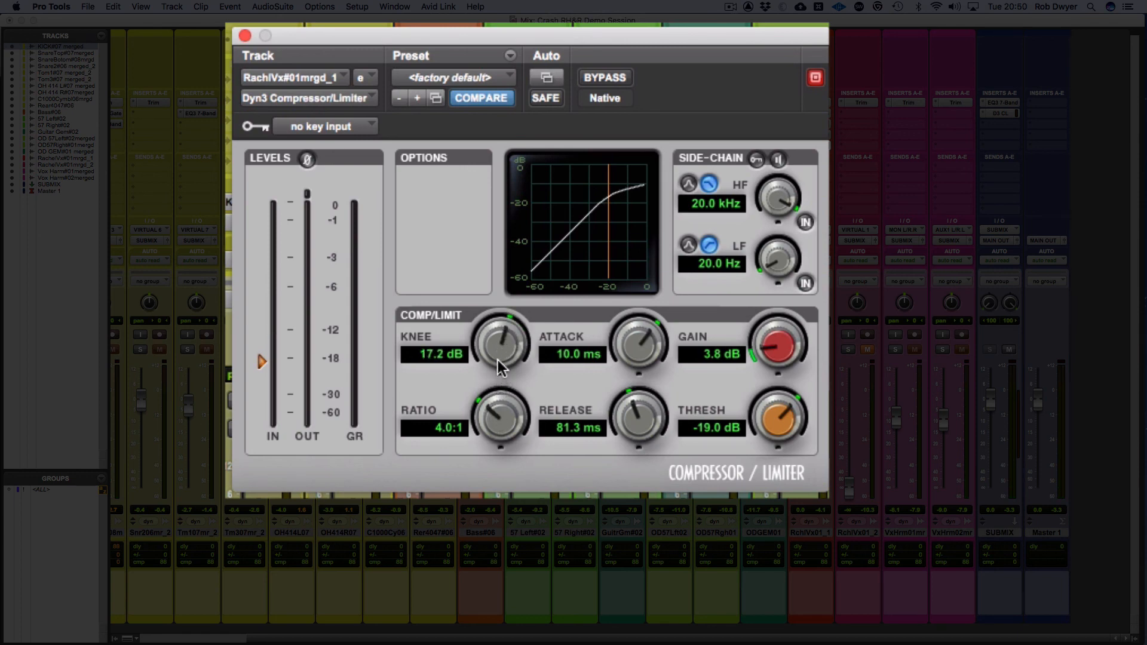
{"action": "left_click_drag", "start_coordinate": [497, 368], "coordinate": [493, 401]}
{"action": "left_click_drag", "start_coordinate": [501, 340], "coordinate": [501, 347]}
Step: Shorten the attack to 15.1 µs and toggle the compressor's bypass
{"action": "left_click_drag", "start_coordinate": [631, 329], "coordinate": [578, 341]}
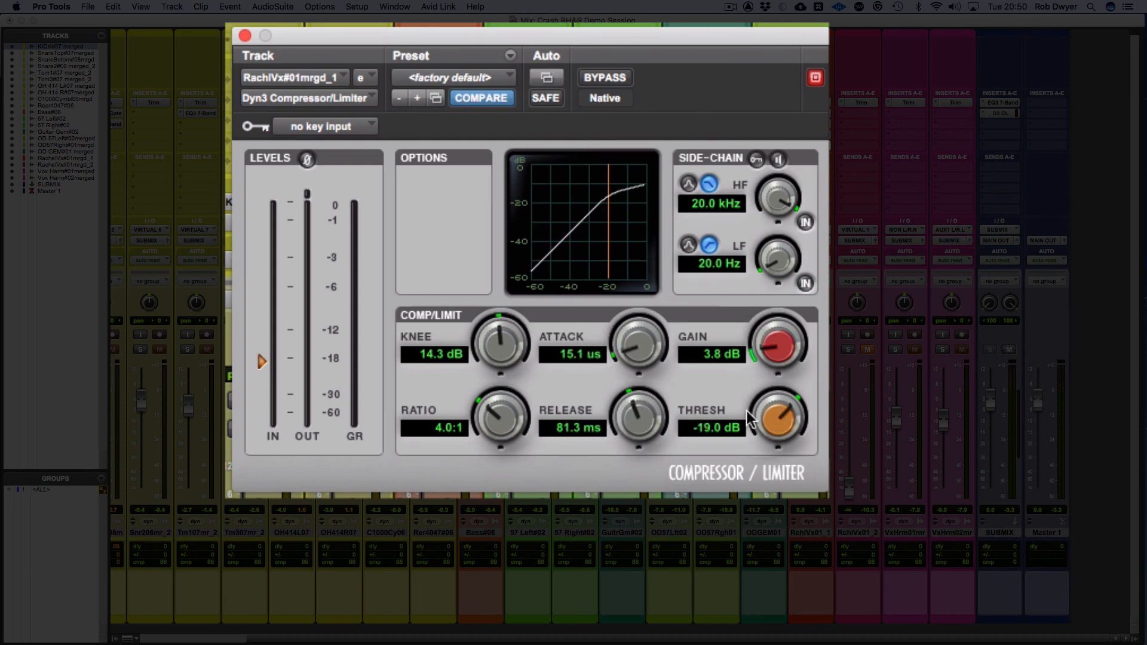
{"action": "left_click", "coordinate": [605, 77]}
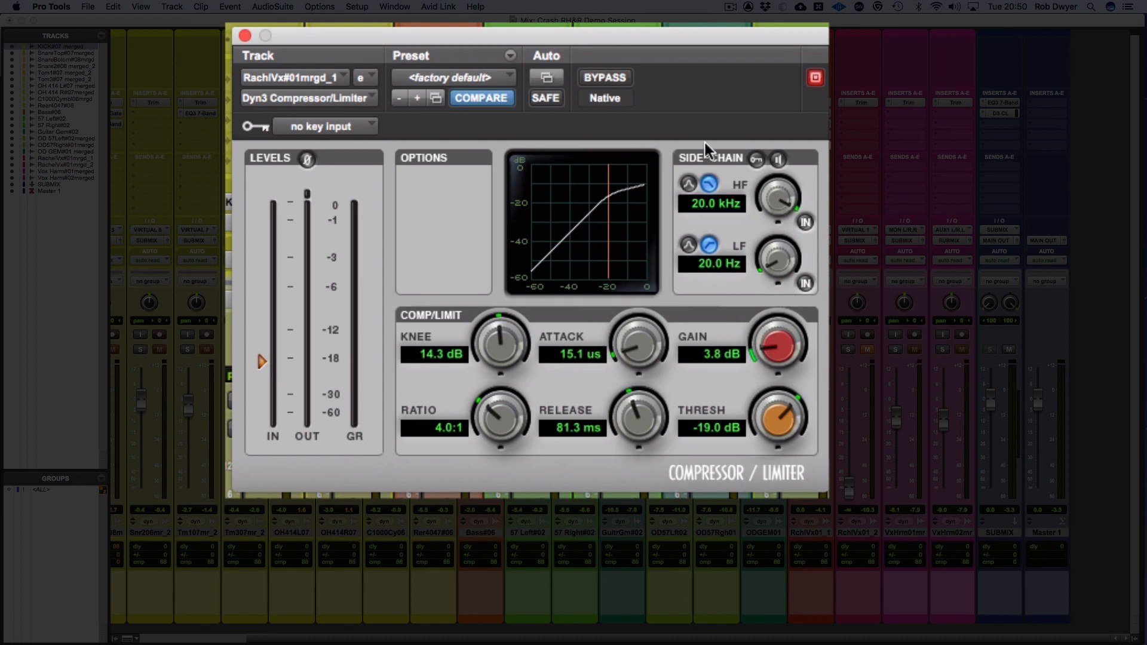